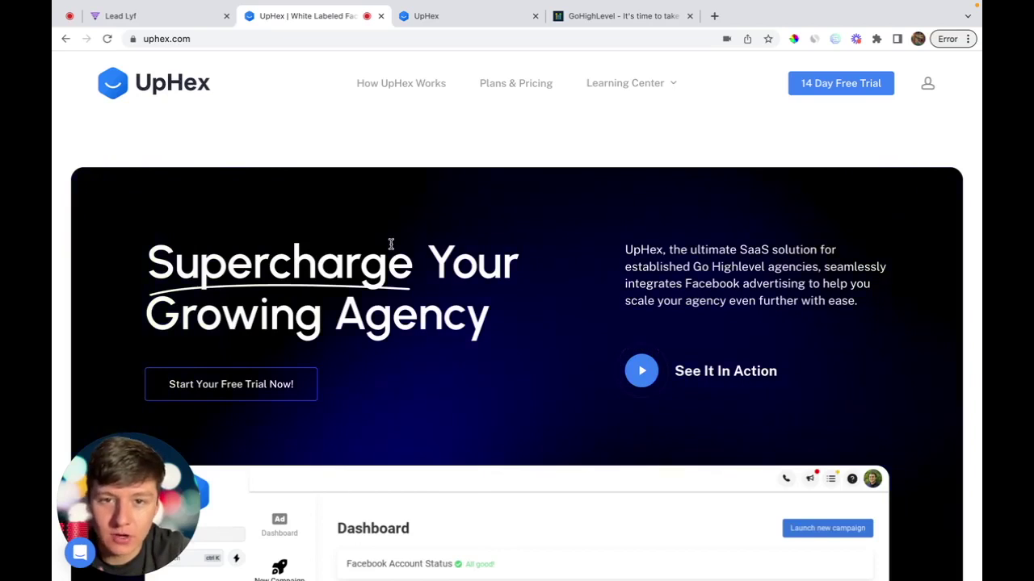
Step: Glance at the GoHighLevel site, then return to the UpHex homepage and review its features
left_click(581, 17)
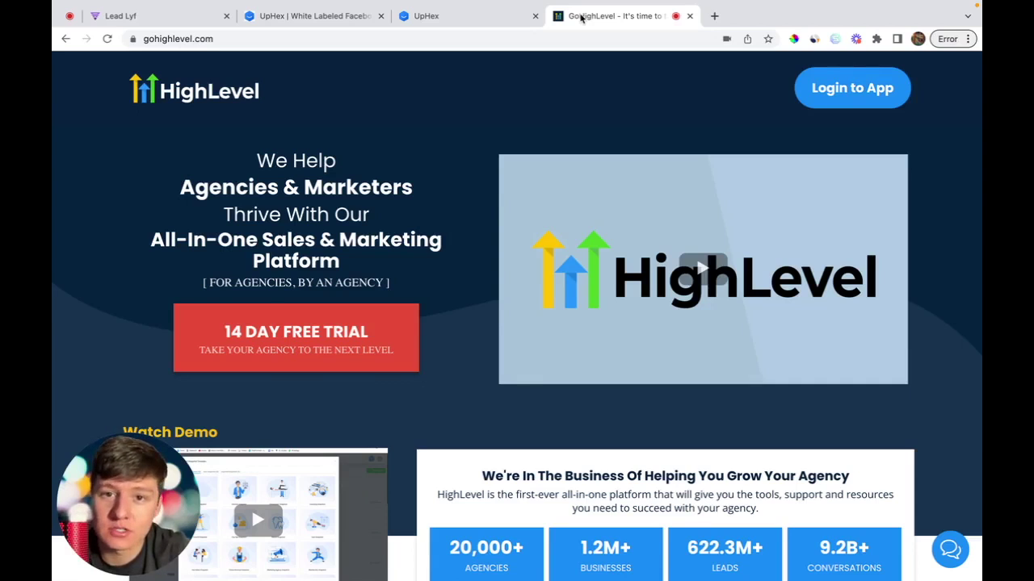
left_click(352, 19)
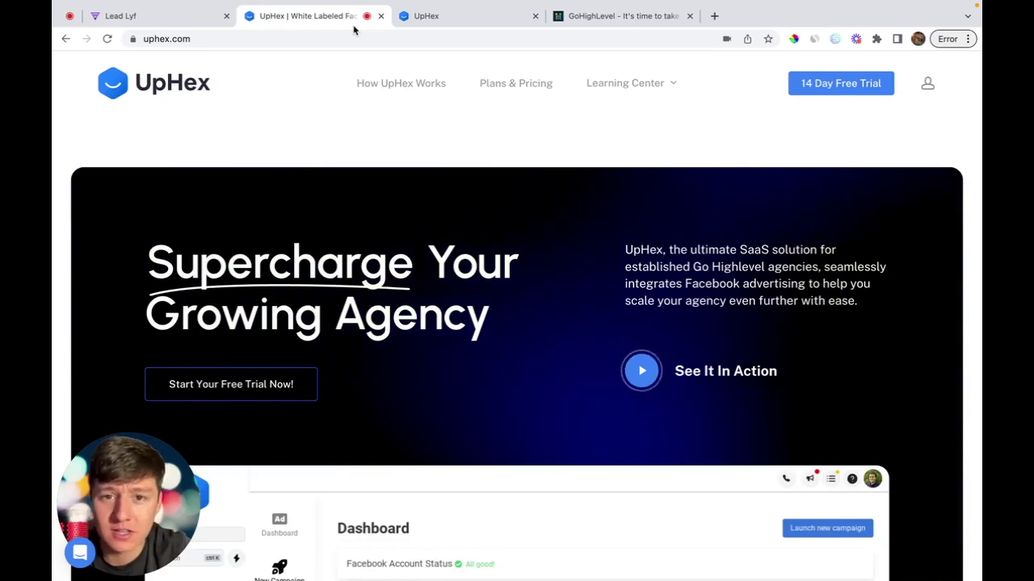
scroll(503, 200, "down", 10)
scroll(485, 298, "down", 2)
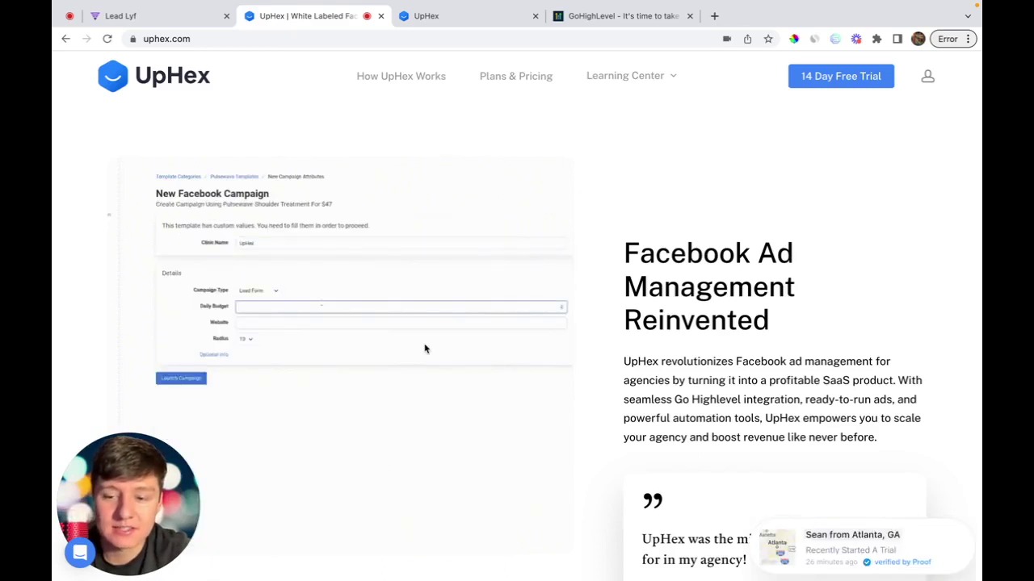
scroll(432, 356, "down", 4)
scroll(438, 362, "up", 2)
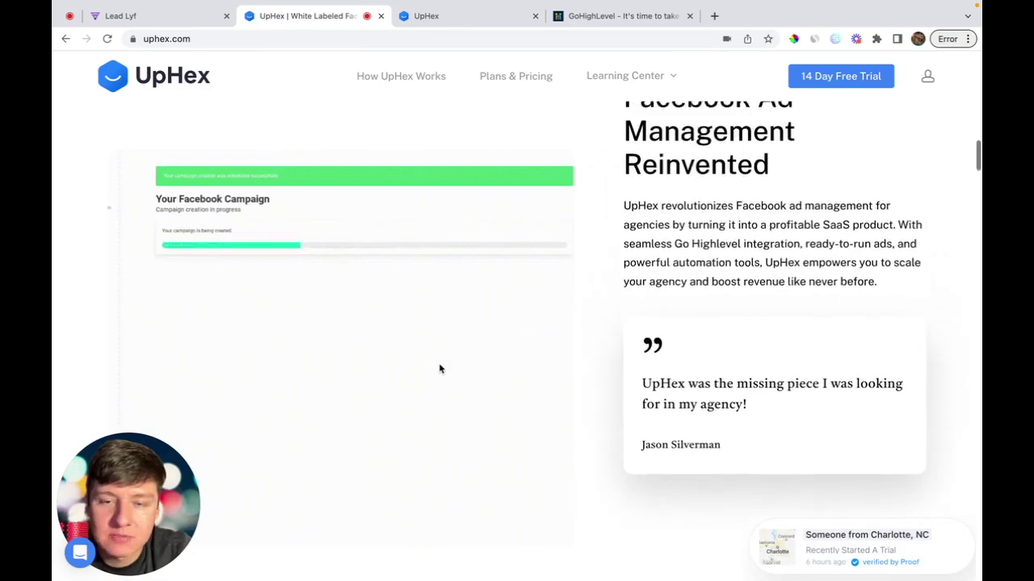
scroll(440, 371, "up", 1)
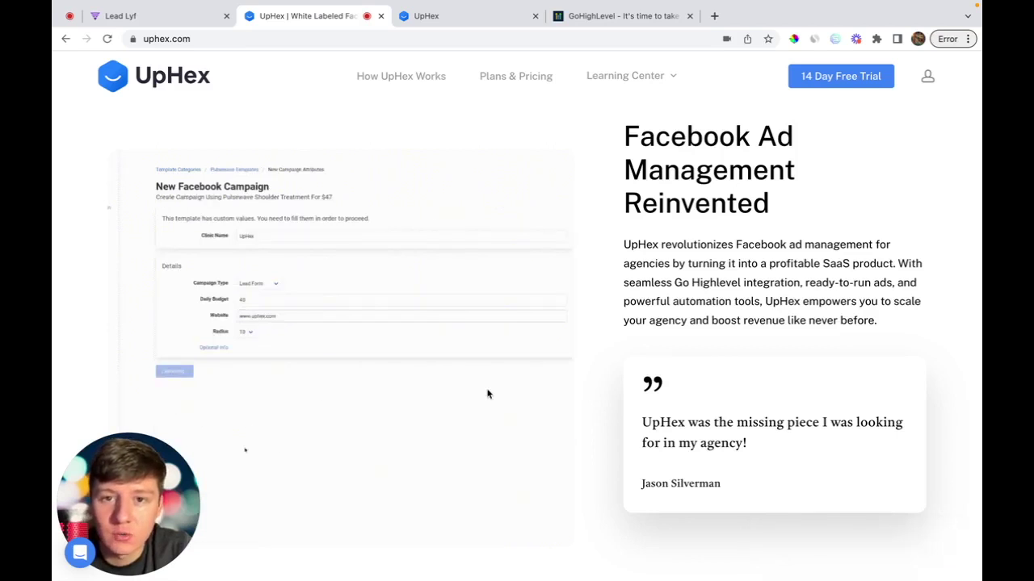
Step: Review the Basic, Pro and Enterprise pricing plans, then switch to the UpHex app tab
scroll(487, 394, "down", 10)
scroll(487, 394, "down", 15)
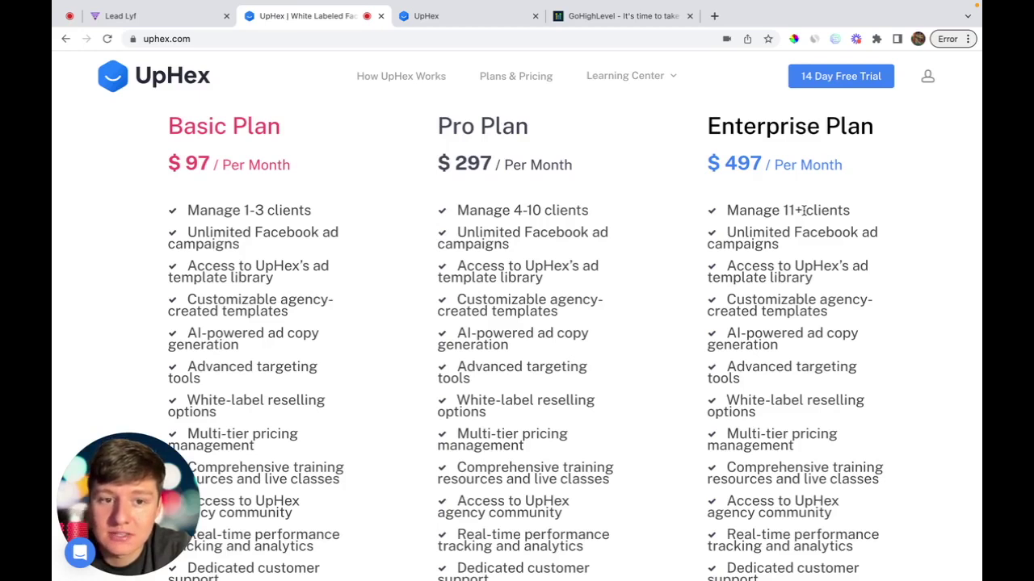
scroll(802, 210, "down", 5)
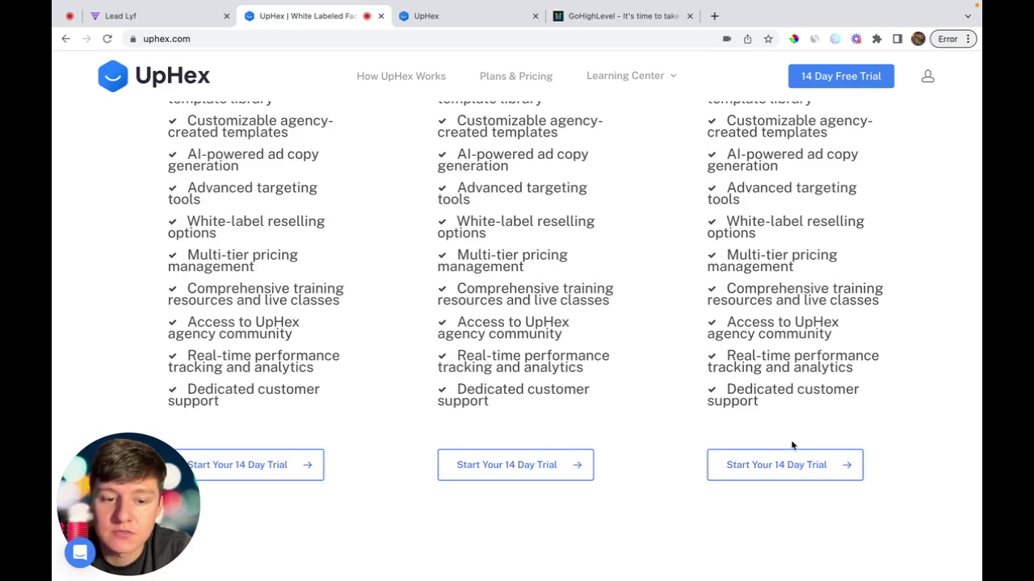
scroll(773, 464, "up", 1)
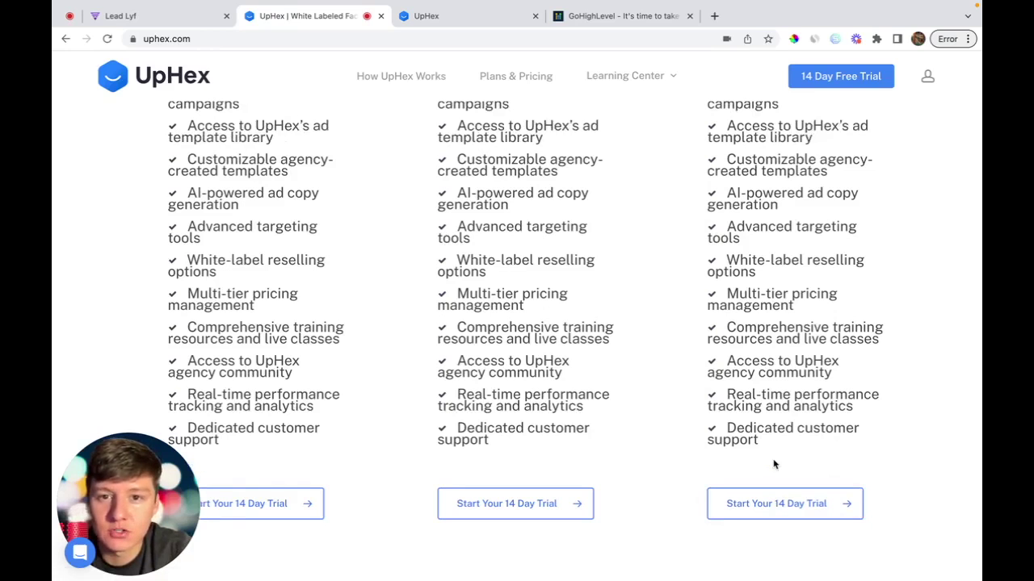
key("ctrl+Tab")
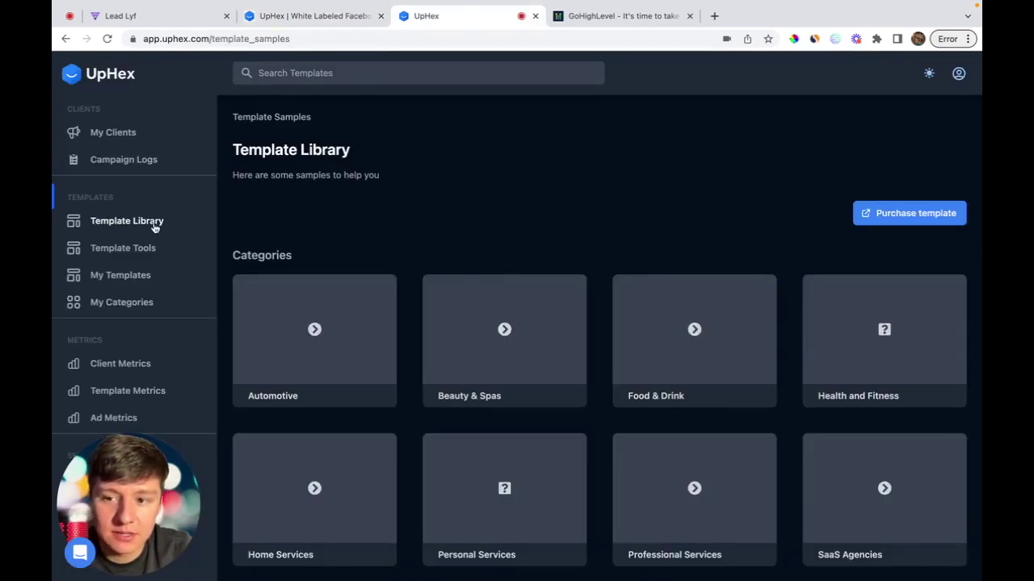
Step: Open the Home Services template category and browse its subcategories
scroll(399, 373, "down", 2)
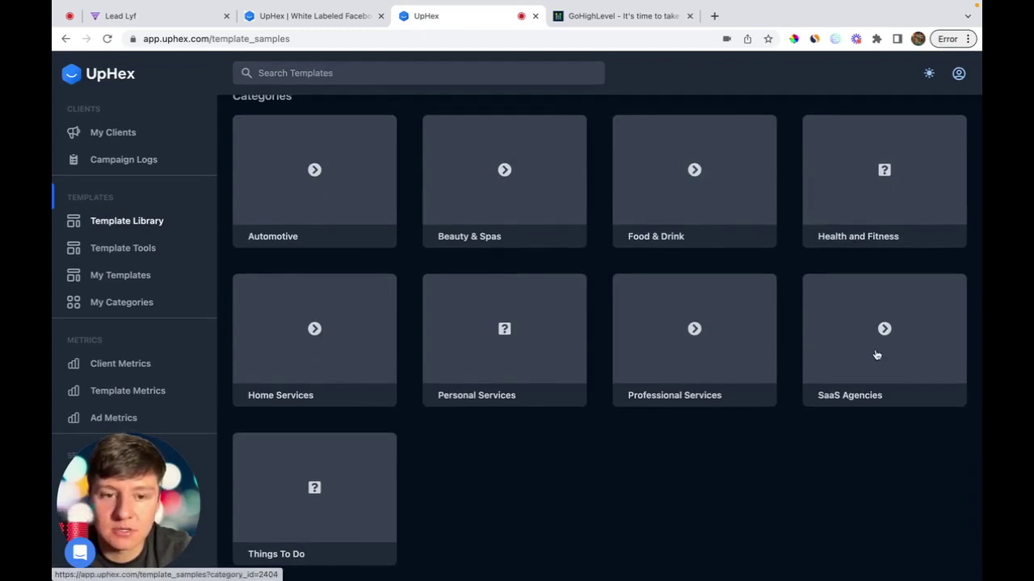
scroll(877, 356, "up", 1)
left_click(352, 366)
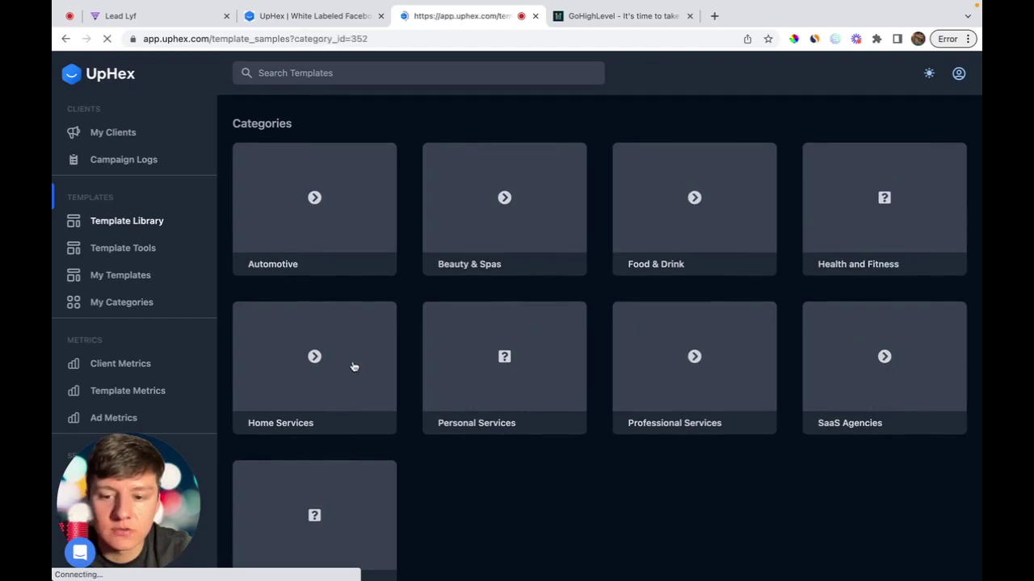
scroll(353, 363, "down", 3)
scroll(353, 363, "down", 3)
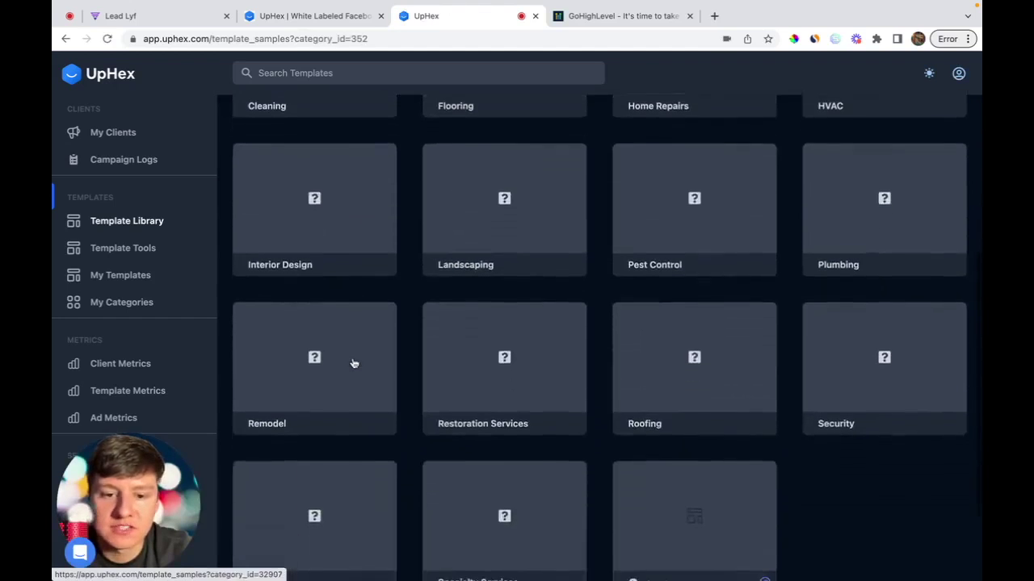
scroll(353, 363, "up", 5)
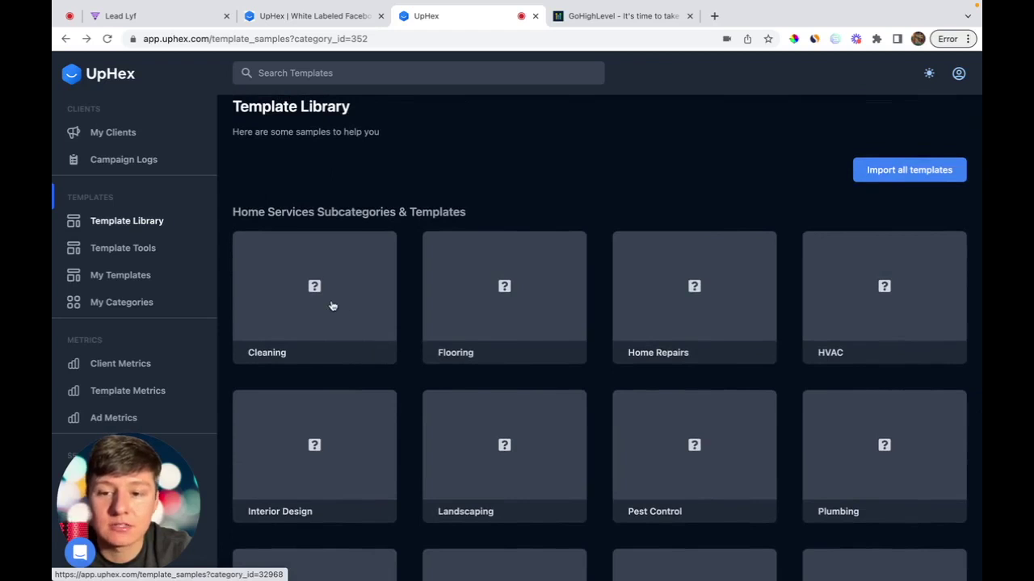
Step: Open the Cleaning subcategory and import all its sample templates into the account
left_click(332, 305)
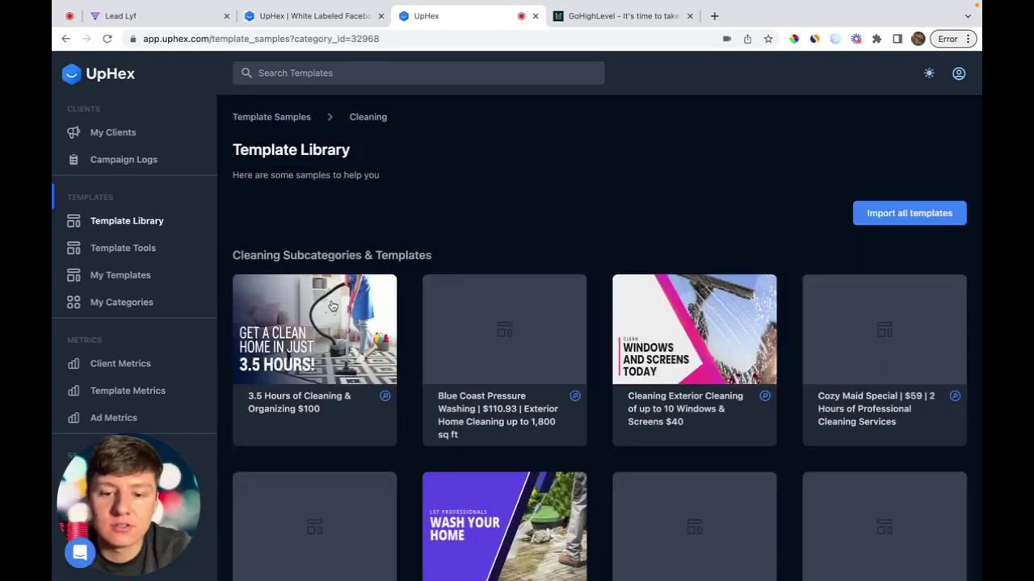
scroll(407, 388, "down", 3)
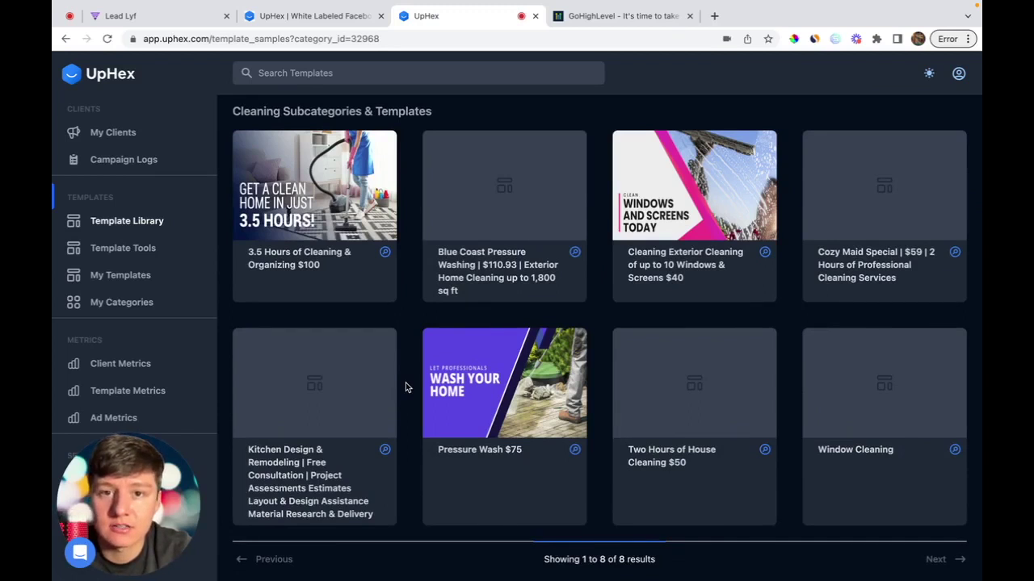
scroll(406, 388, "up", 2)
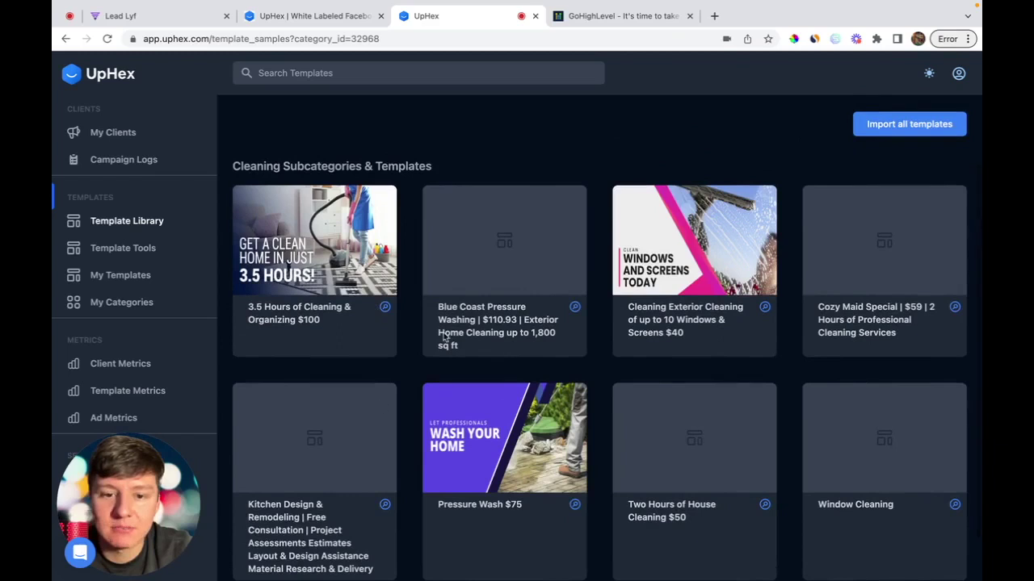
left_click(884, 129)
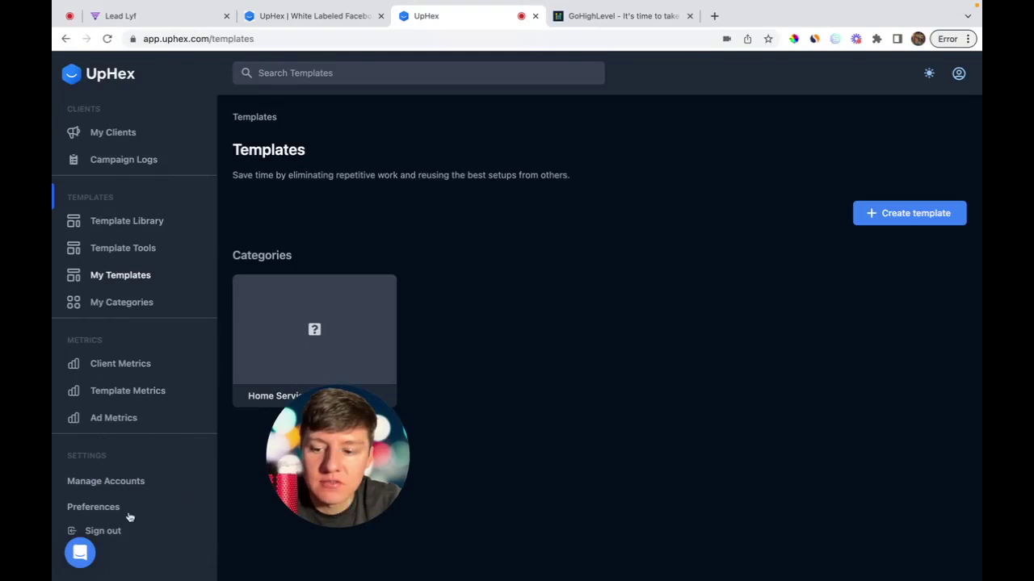
Step: Copy the custom menu link from UpHex Agency Settings and return to the Lead Lyf dashboard
left_click(113, 509)
scroll(440, 478, "down", 1)
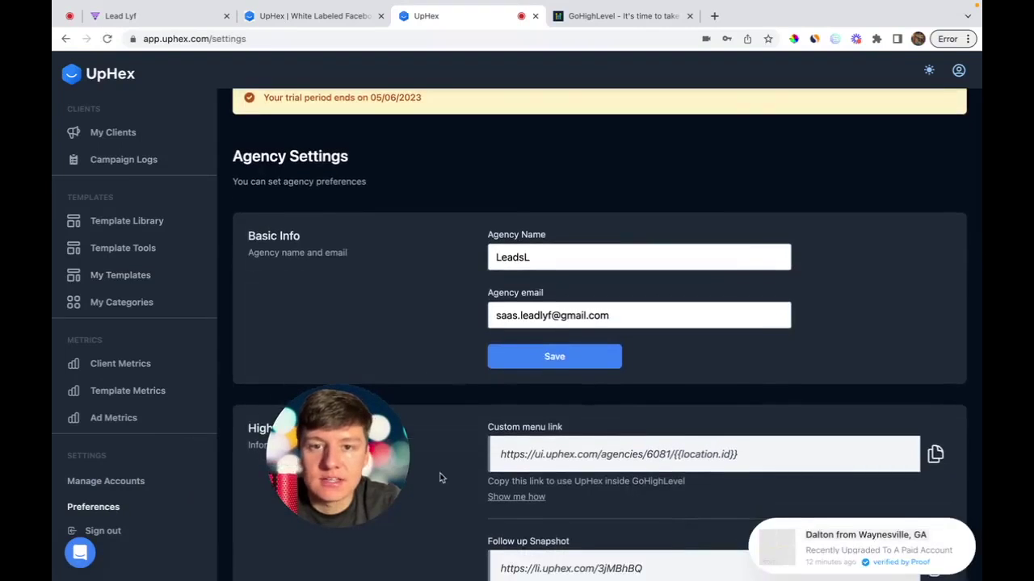
scroll(440, 478, "down", 1)
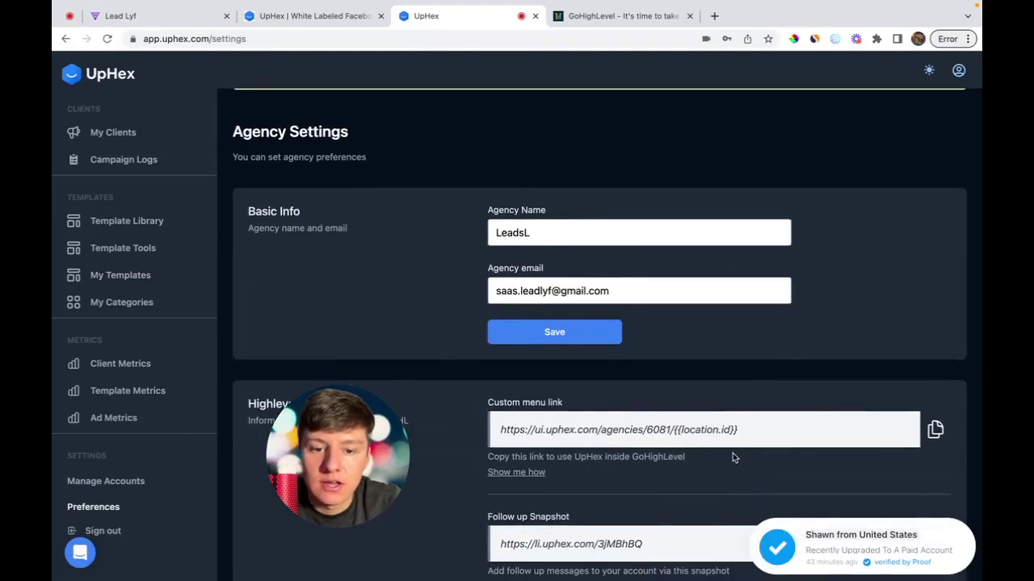
left_click(935, 430)
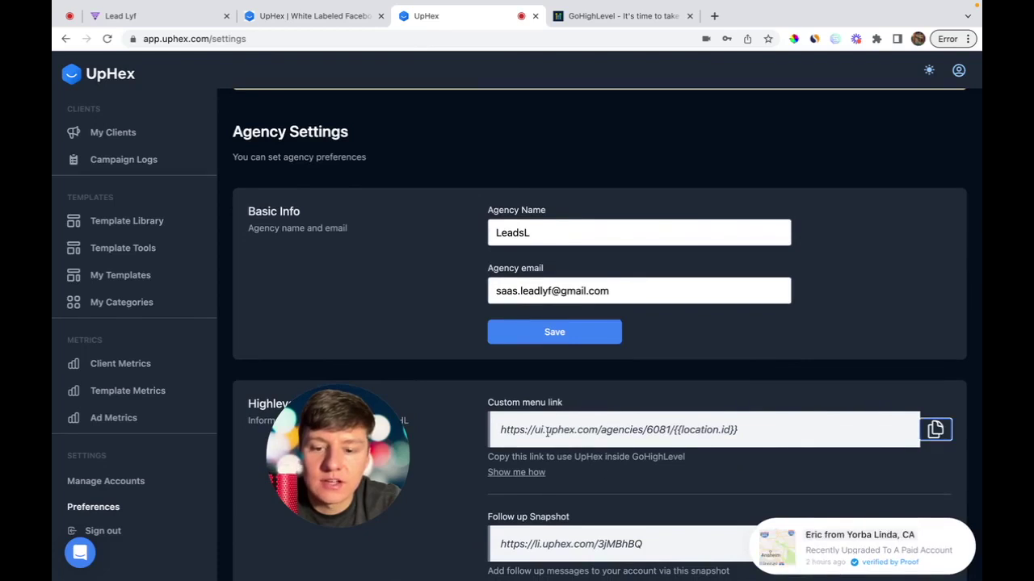
left_click(161, 16)
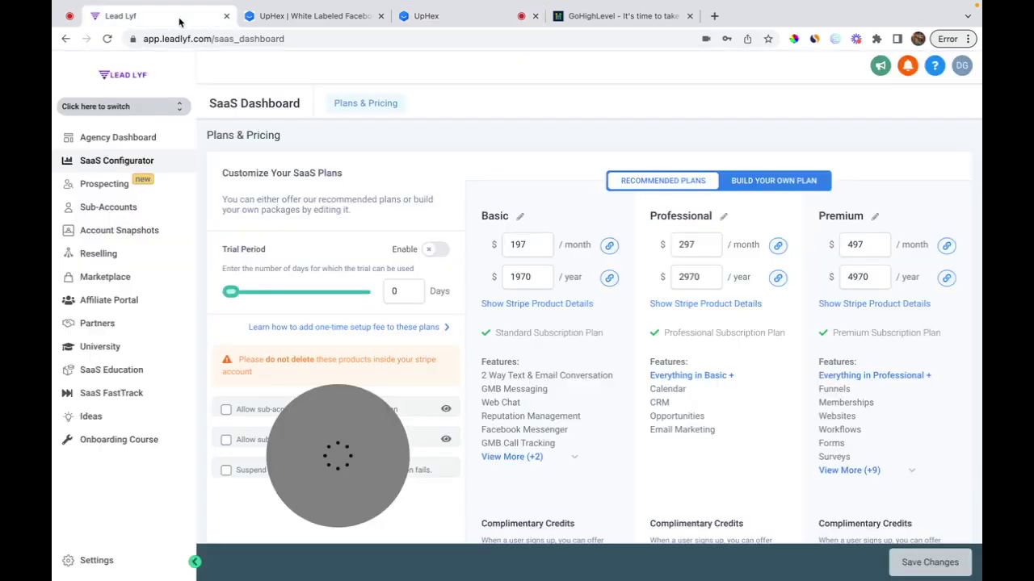
Step: Start a new custom menu link in Lead Lyf settings using the facebook-square icon
left_click(97, 560)
left_click(113, 380)
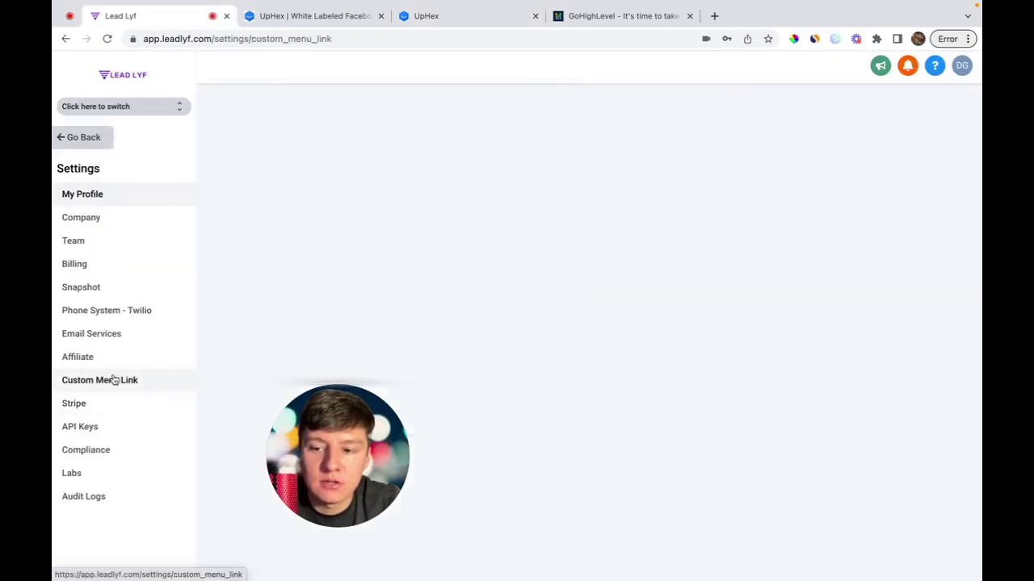
left_click(911, 132)
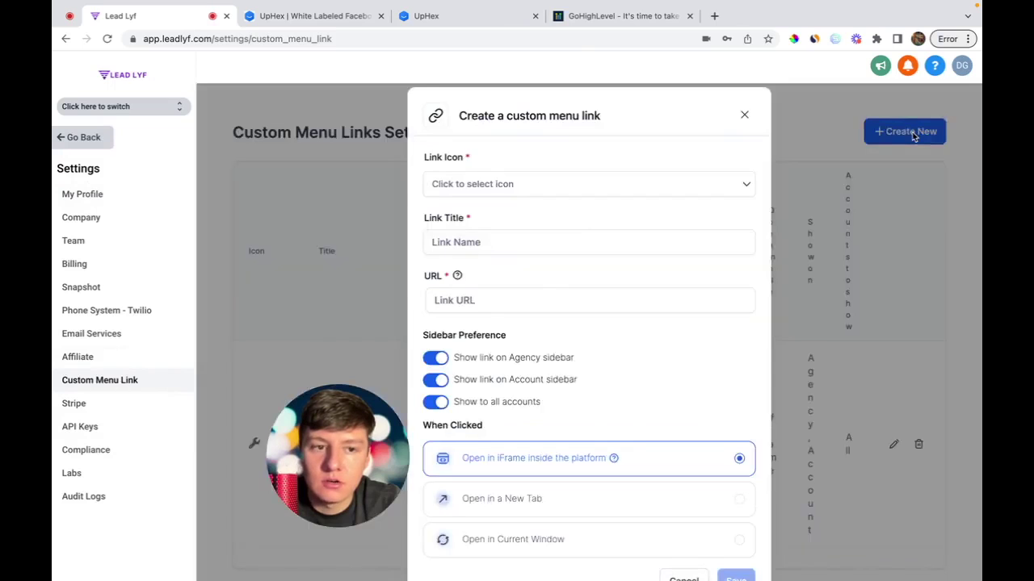
left_click(528, 185)
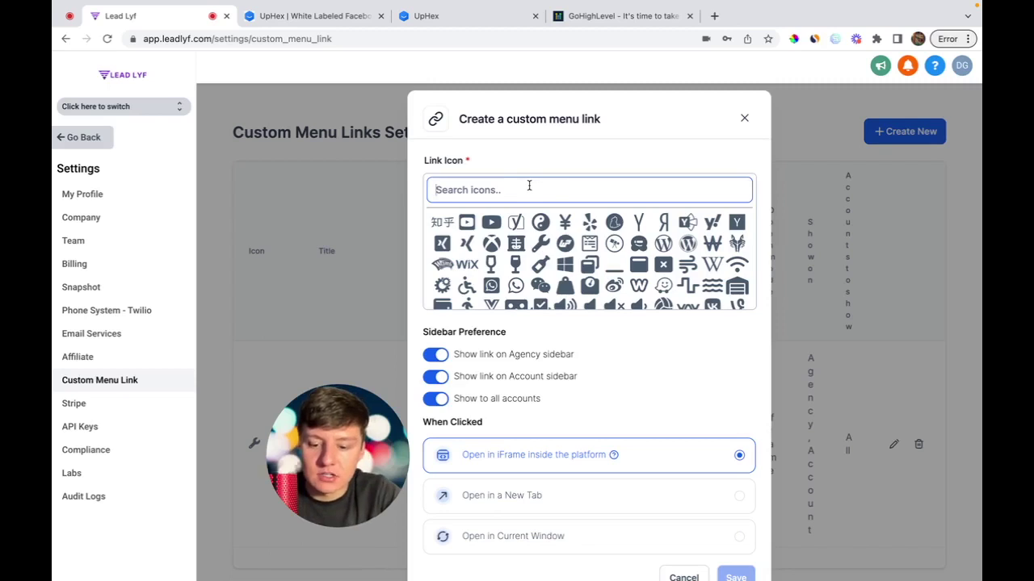
type("face")
left_click(444, 243)
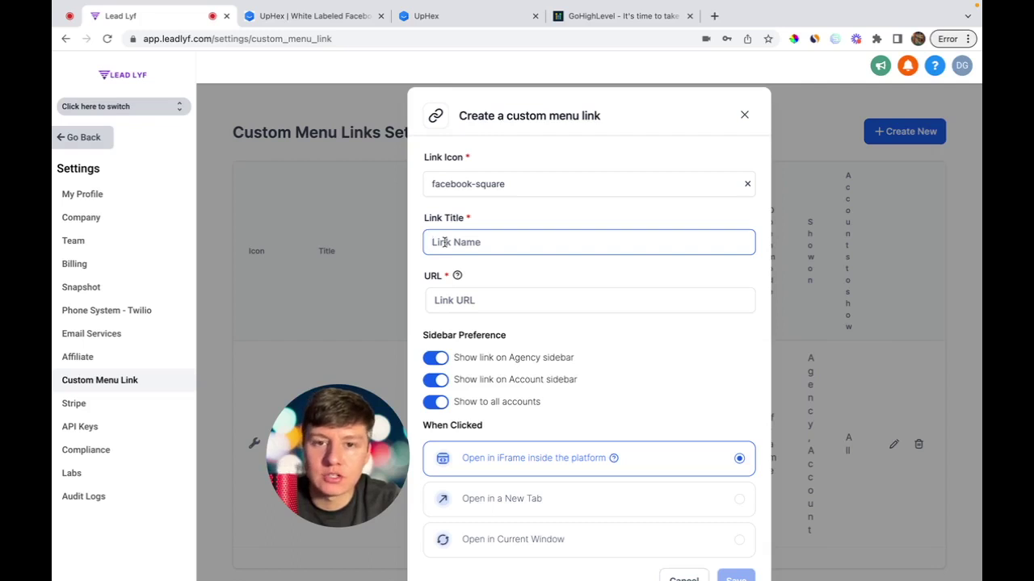
Step: Title the link 'Lead Launcher', paste the UpHex agency URL, and save it
type("Lead Launcher")
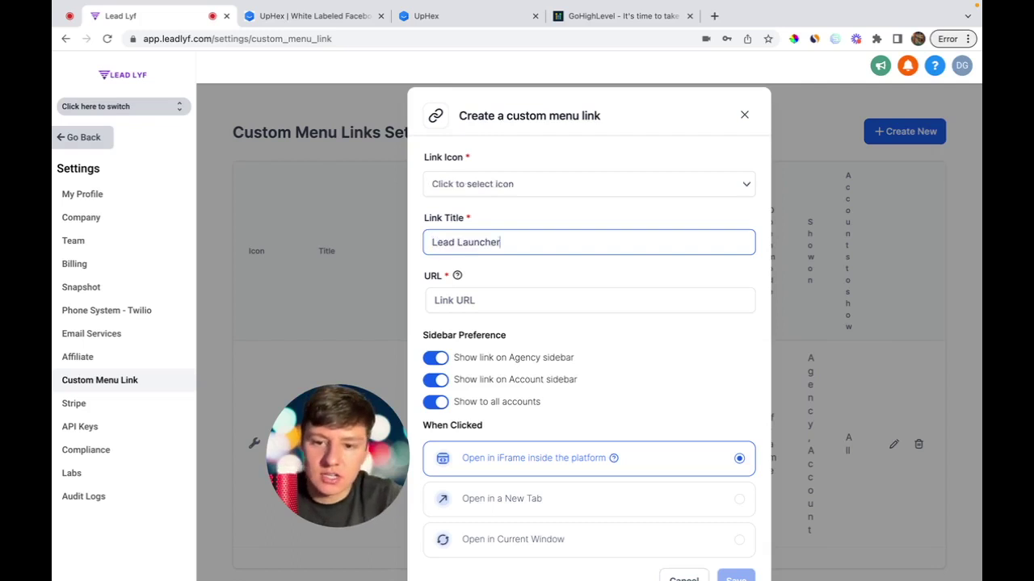
left_click(466, 300)
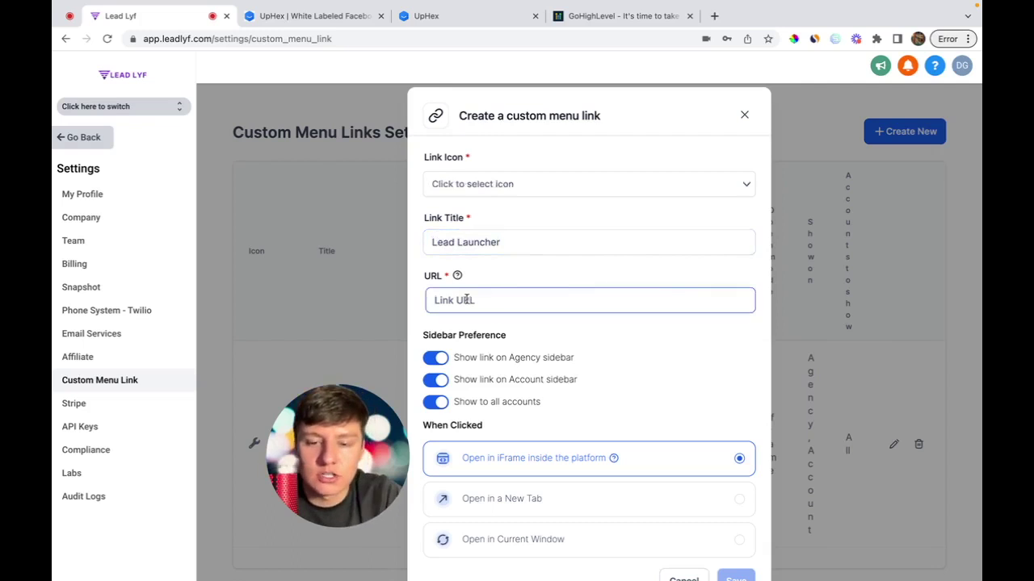
key("ctrl+v")
scroll(492, 331, "down", 1)
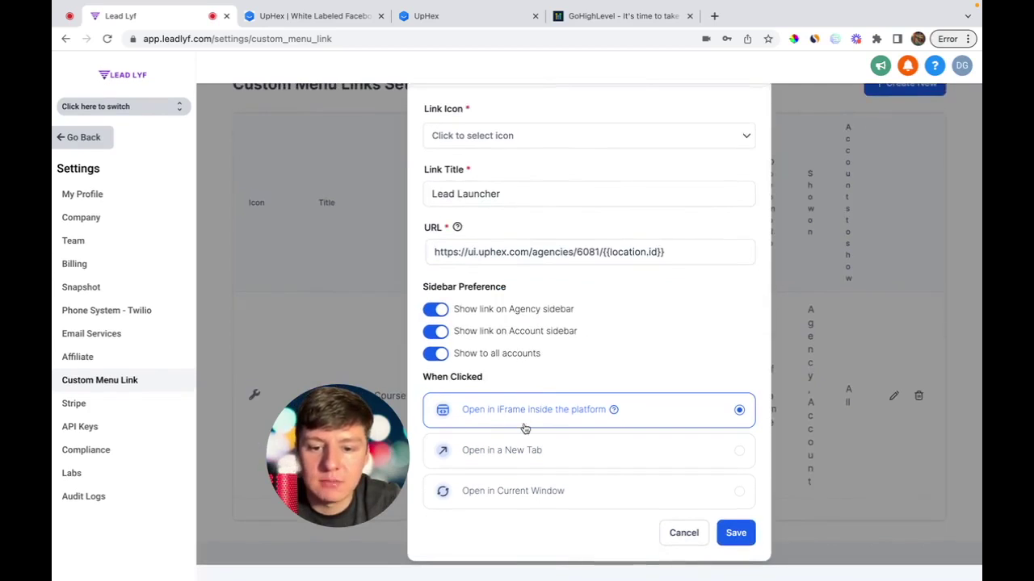
left_click(735, 533)
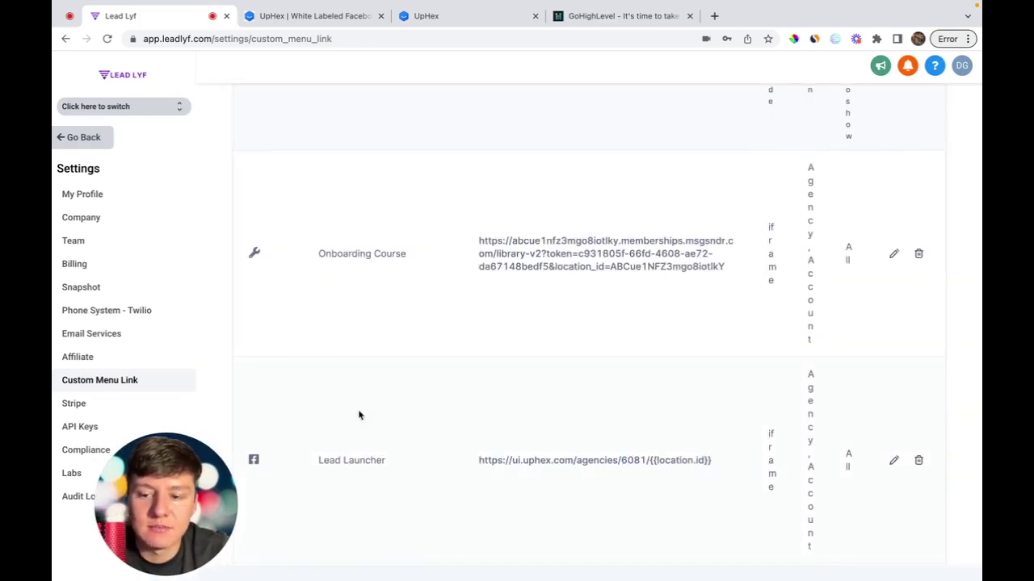
Step: Switch into the client account and open the Lead Launcher page from the sidebar
left_click(162, 109)
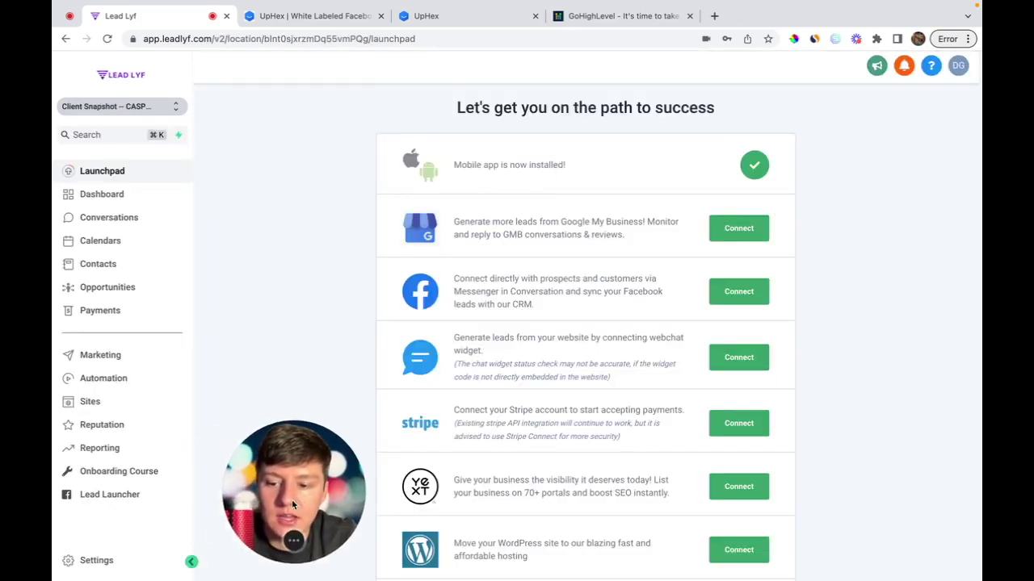
left_click_drag(233, 519, 321, 509)
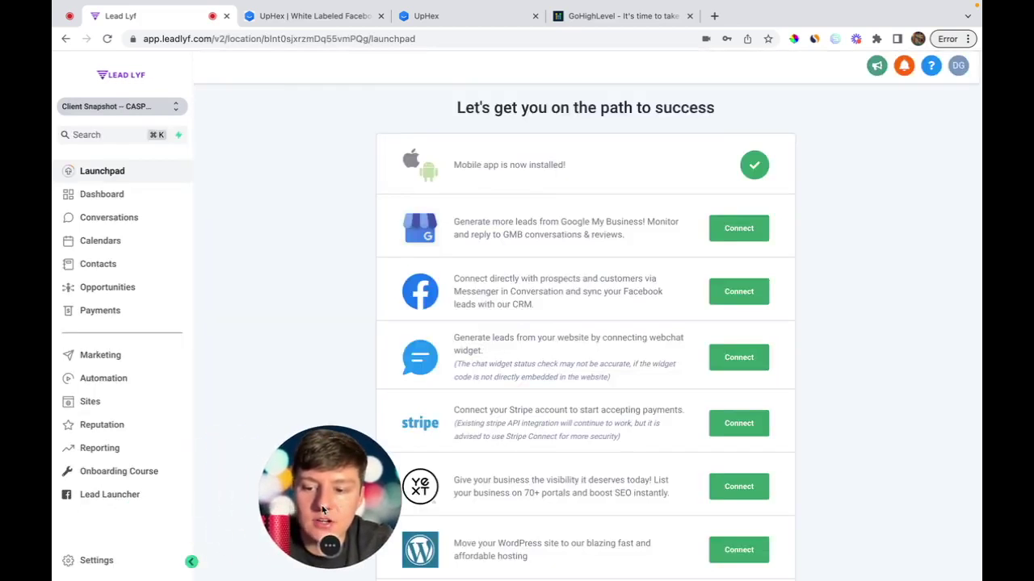
left_click(112, 495)
left_click_drag(289, 484, 218, 478)
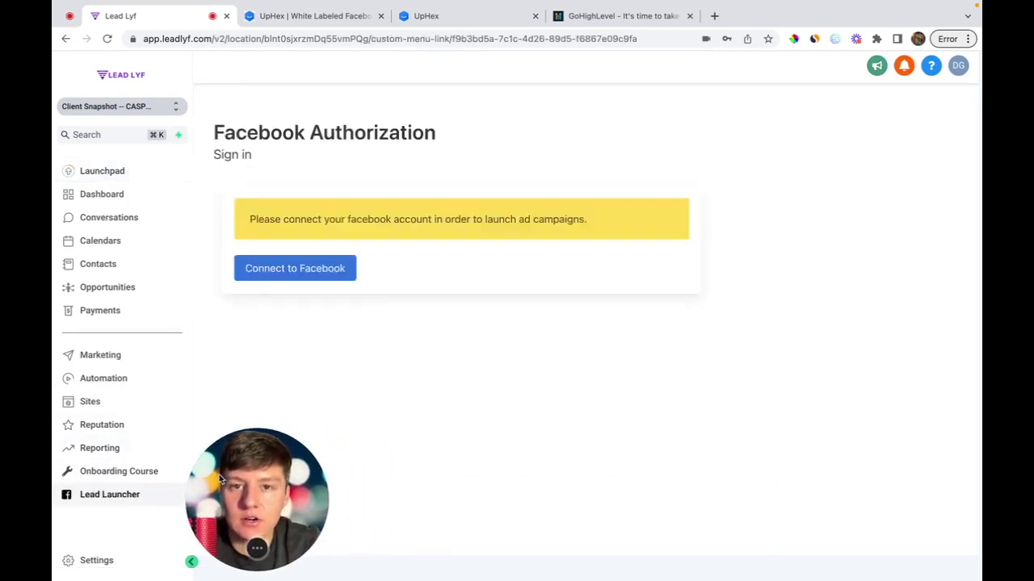
Step: Connect Facebook and save a default ad account with AguaFan as the Facebook page
left_click(300, 269)
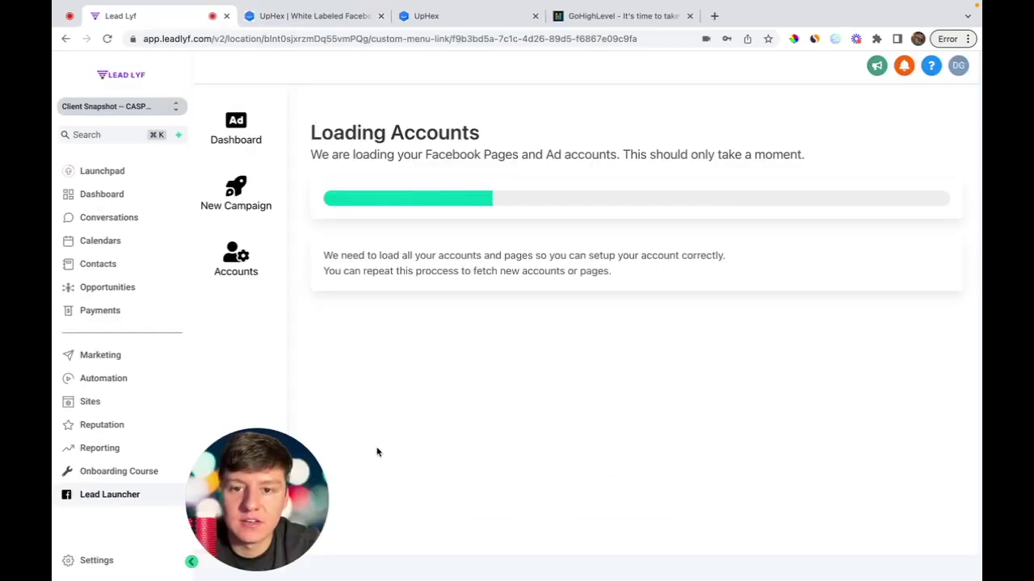
left_click(494, 204)
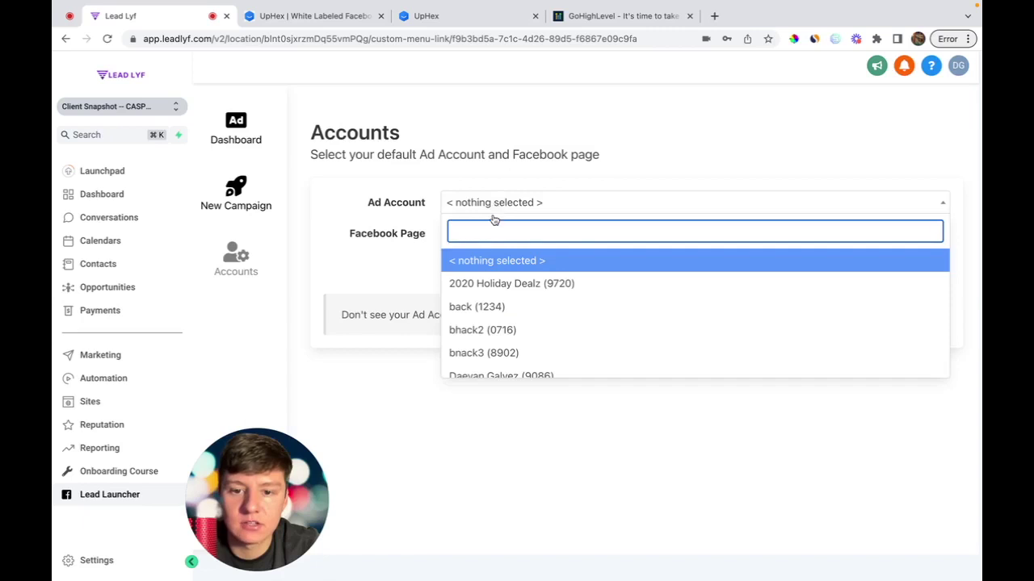
left_click(485, 307)
left_click(488, 234)
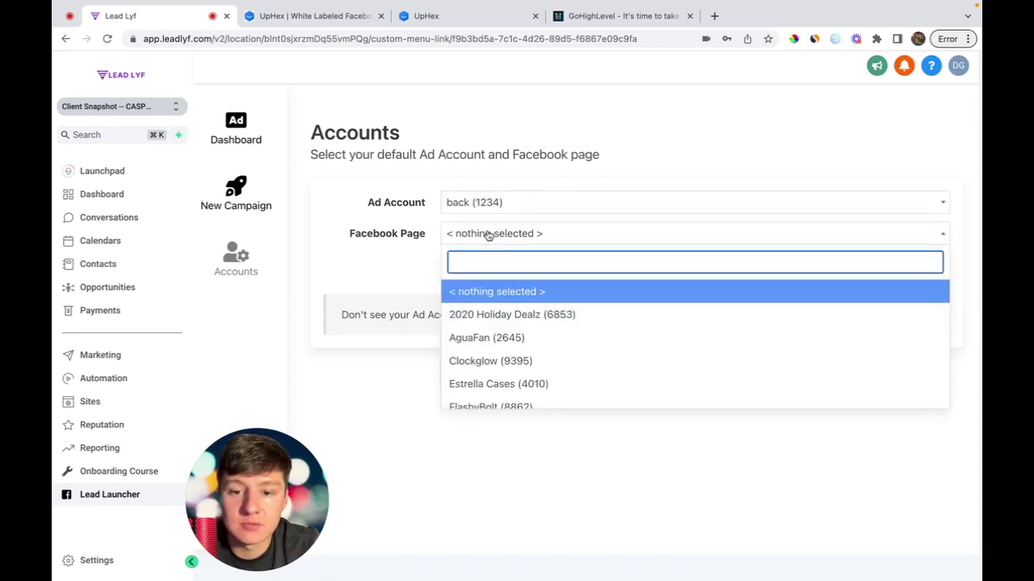
left_click(486, 337)
left_click(462, 267)
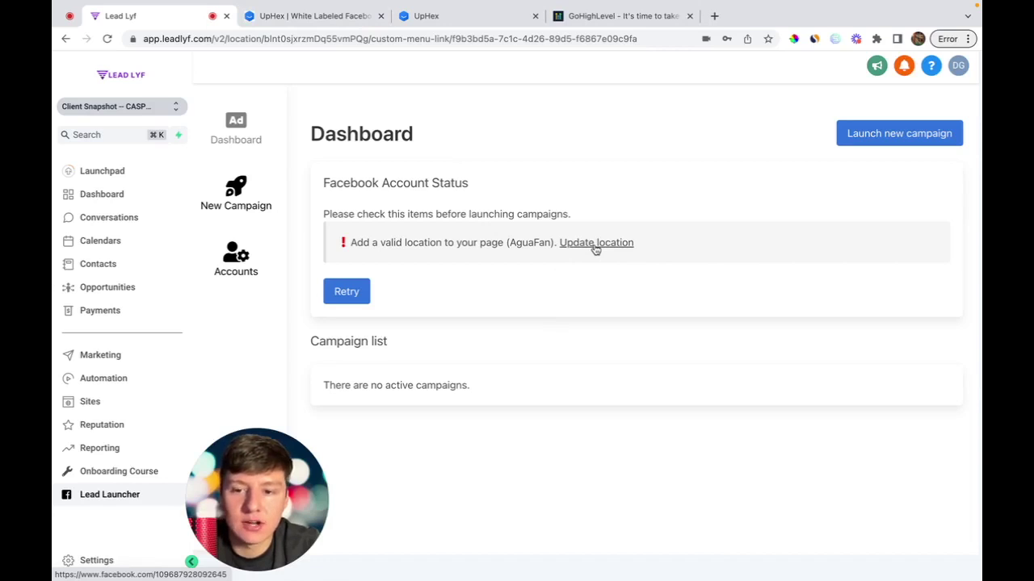
Step: Create a new campaign from Home Services Copy > Cleaning Copy's 'Two Hours of House Cleaning $50' template
left_click(242, 202)
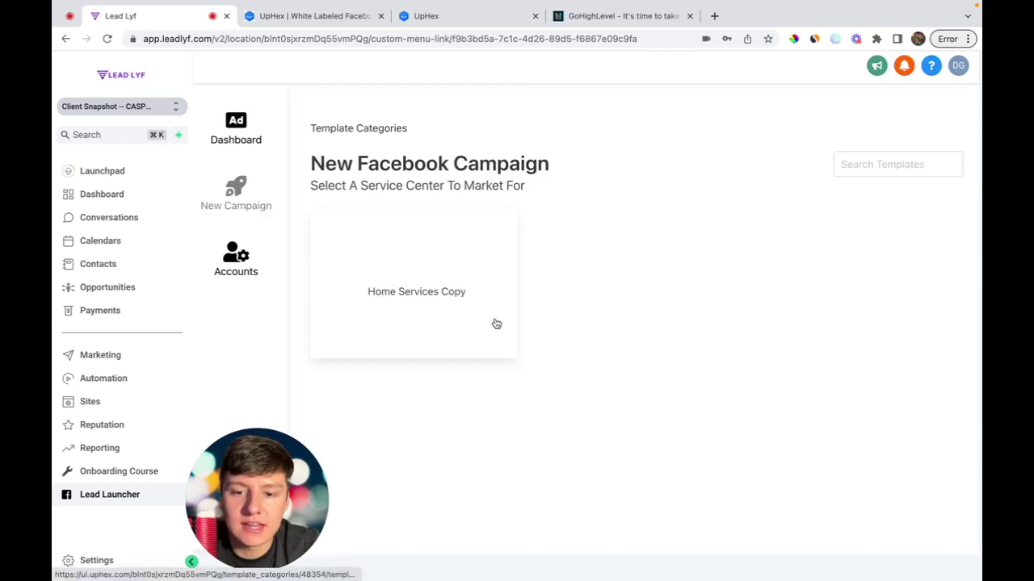
left_click(428, 322)
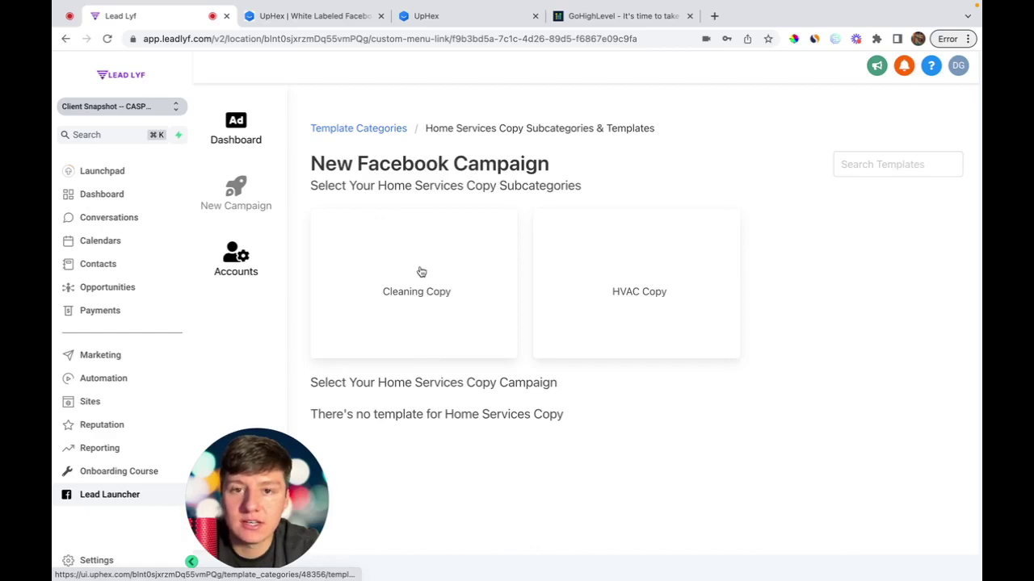
left_click(432, 314)
scroll(529, 398, "down", 3)
scroll(529, 398, "down", 6)
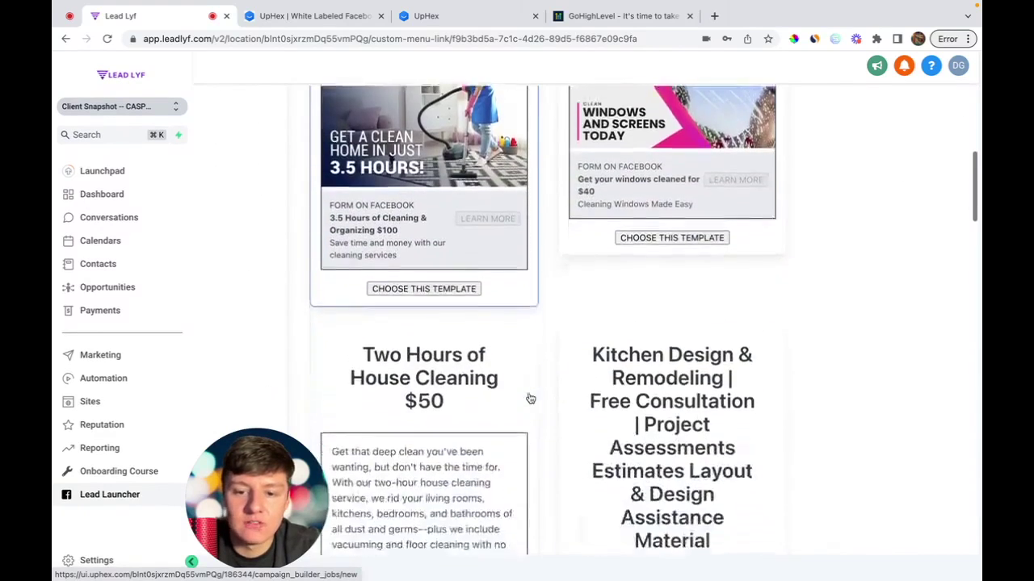
scroll(528, 398, "up", 2)
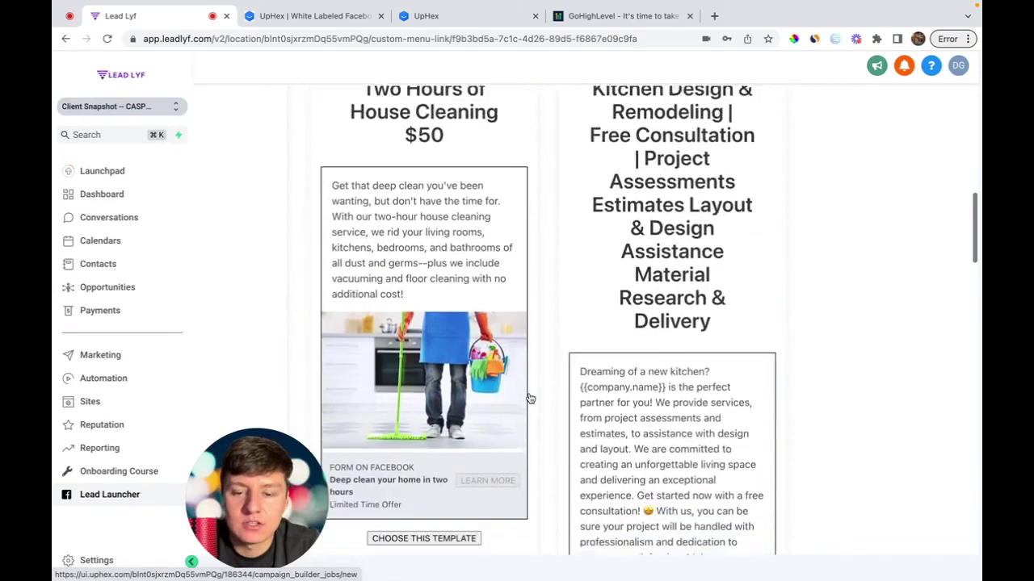
scroll(529, 398, "down", 1)
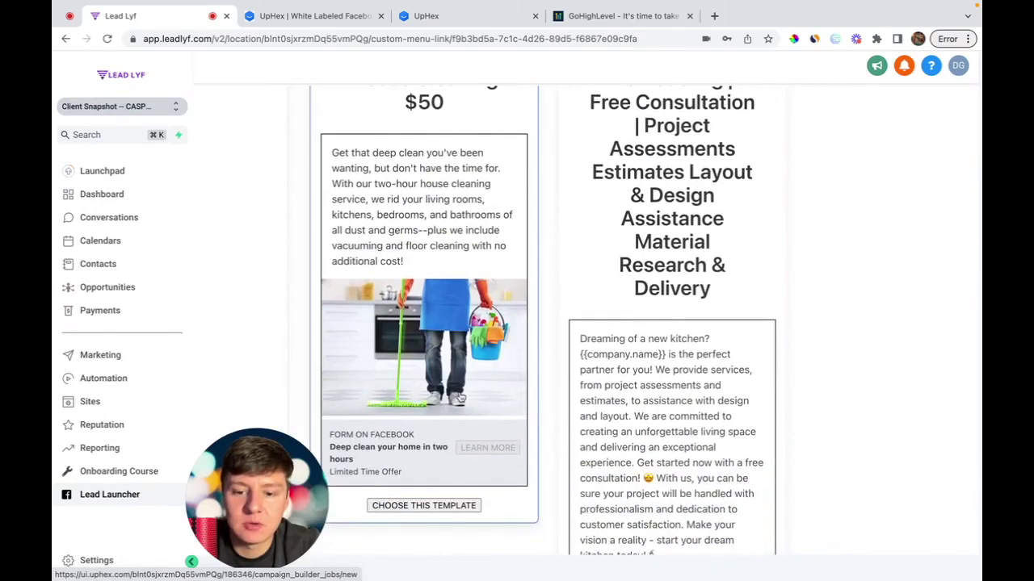
left_click(449, 509)
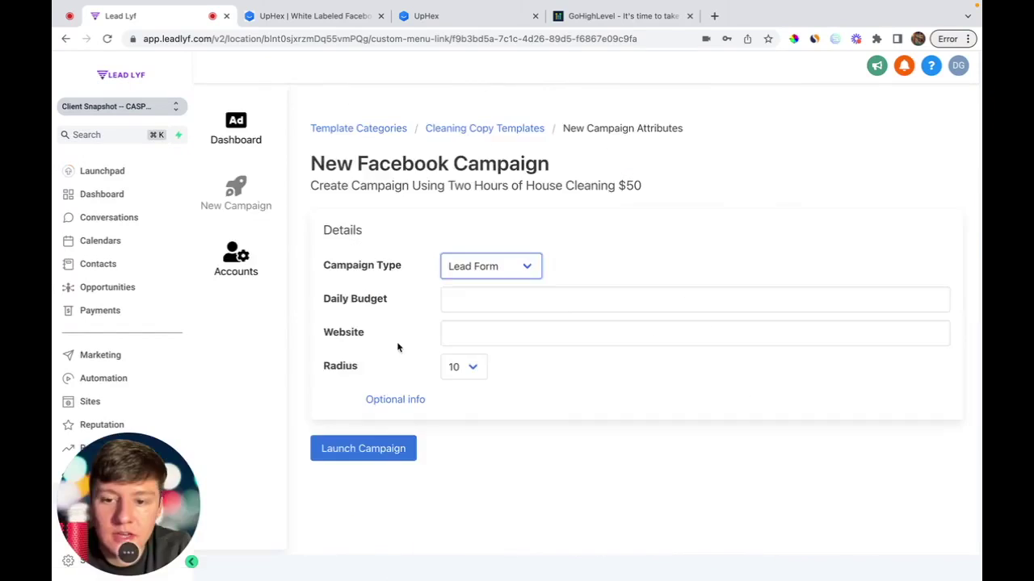
Step: Keep the Lead Form type, set daily budget 20, website LEADLYF.COM and radius 10
left_click(479, 274)
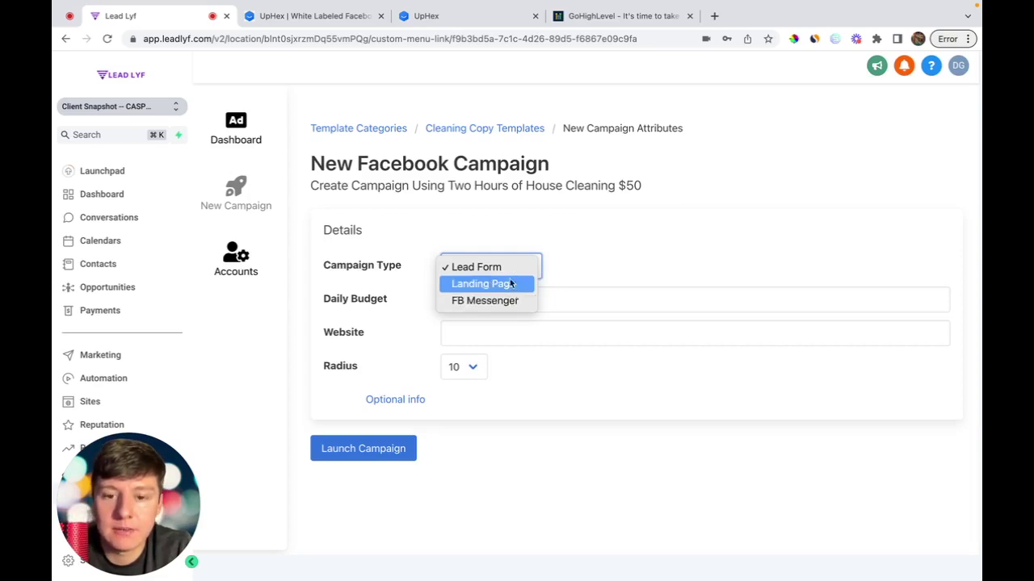
left_click(506, 267)
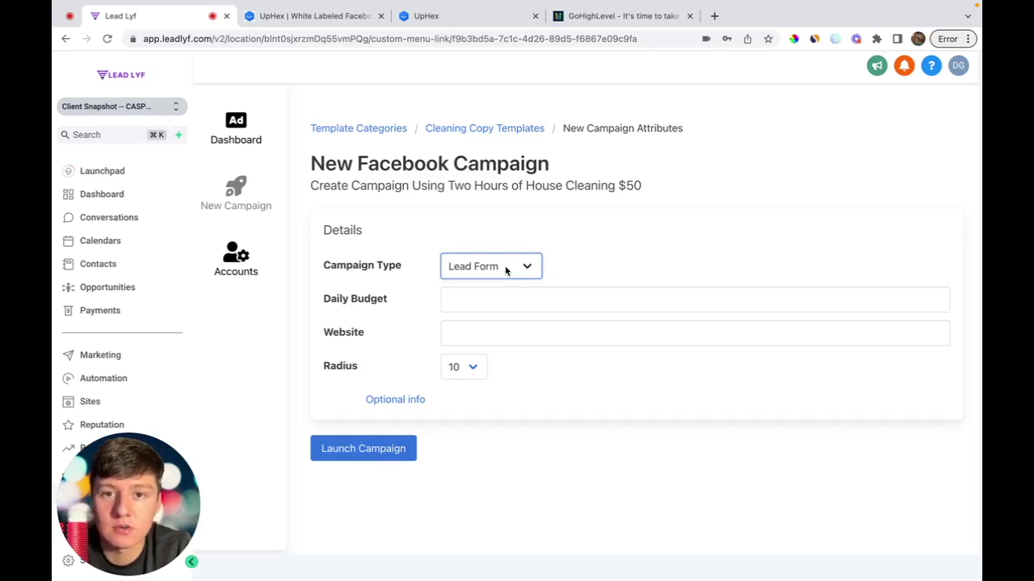
left_click(482, 297)
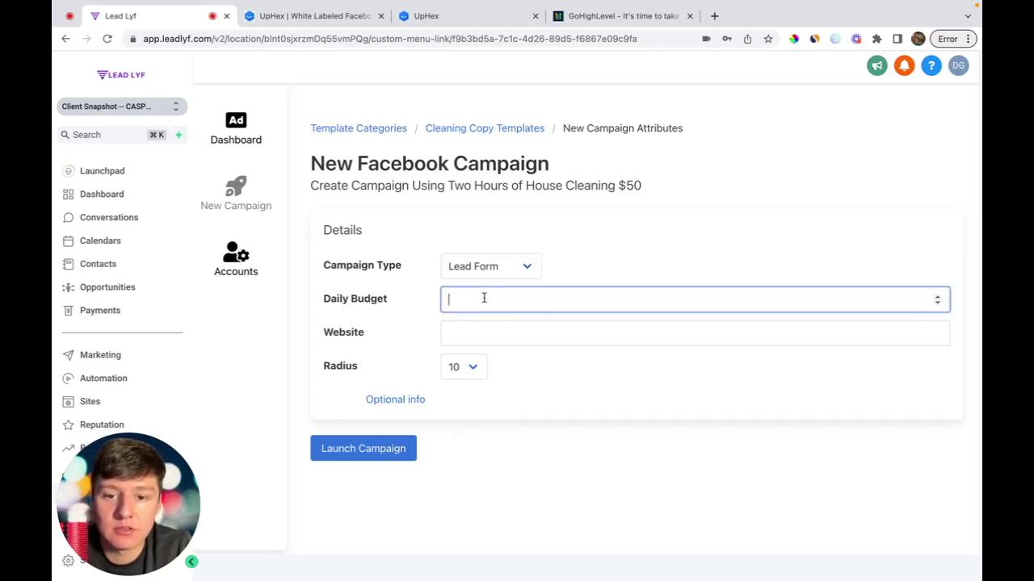
type("20")
left_click(477, 332)
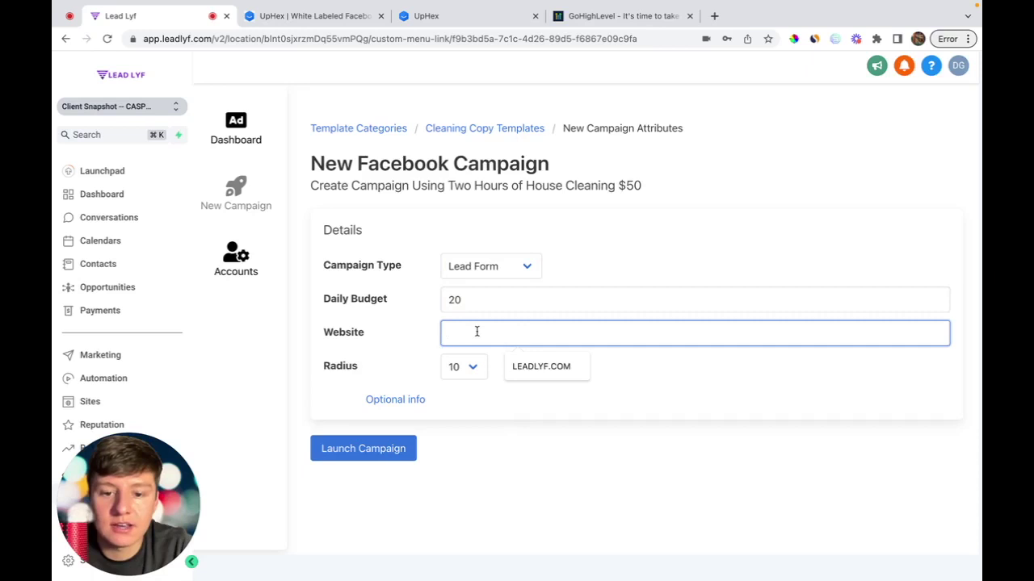
left_click(530, 366)
left_click(473, 367)
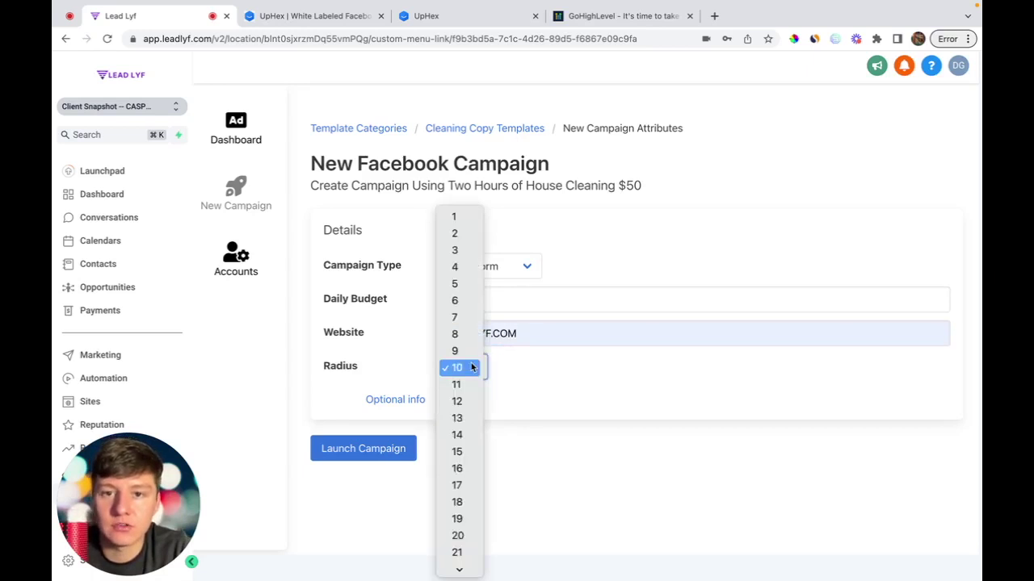
left_click(473, 367)
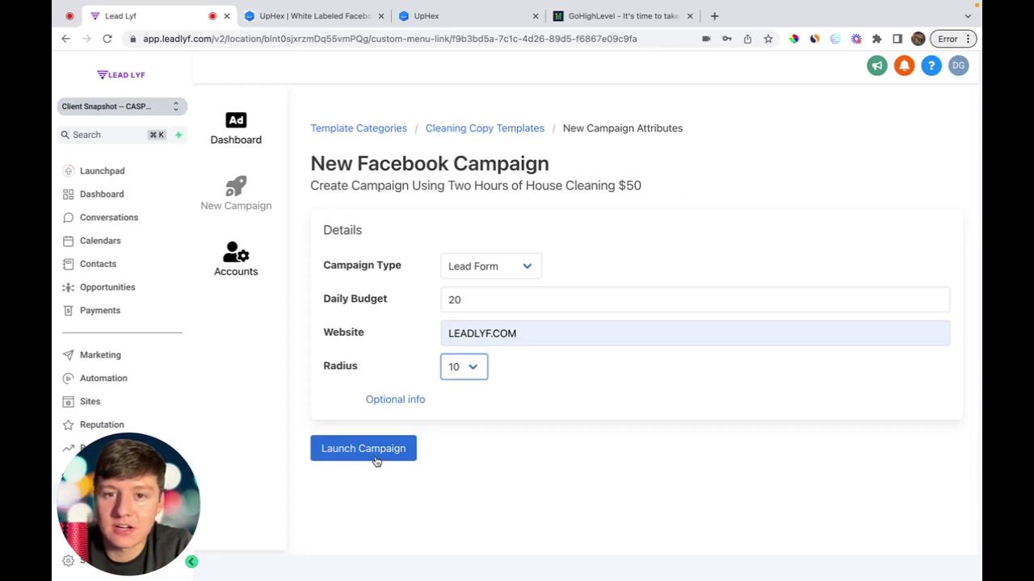
left_click(375, 460)
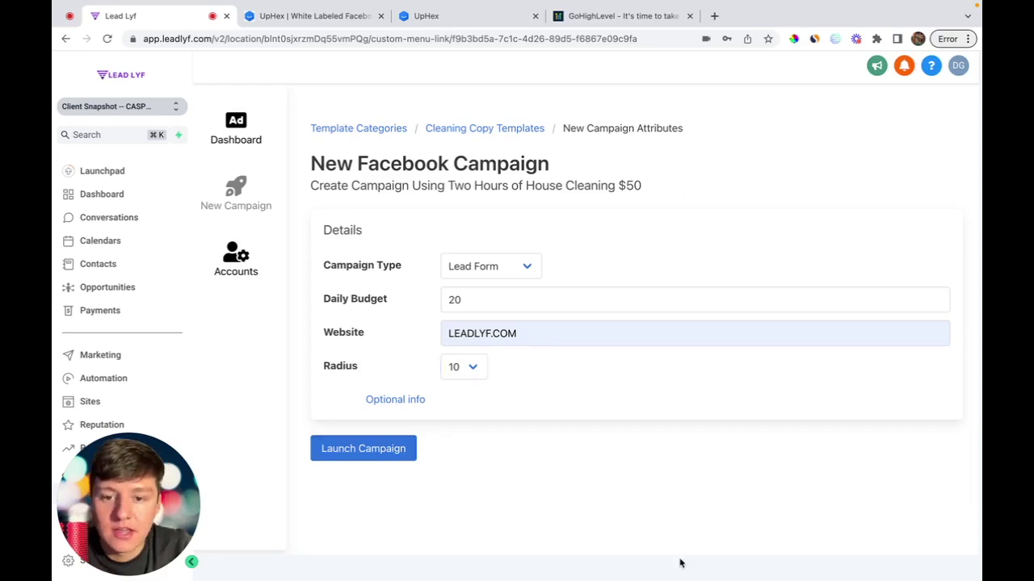